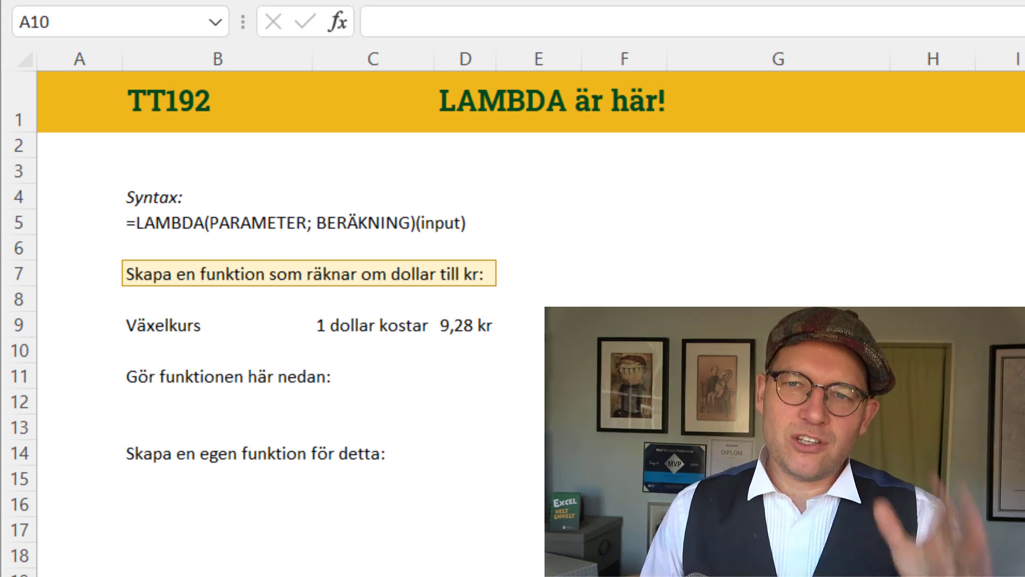
- Enter =LAMBDA(x;x*D9)(100) in B12 to convert 100 dollars at the D9 rate, giving 928
{"action": "key", "text": "alt+Tab"}
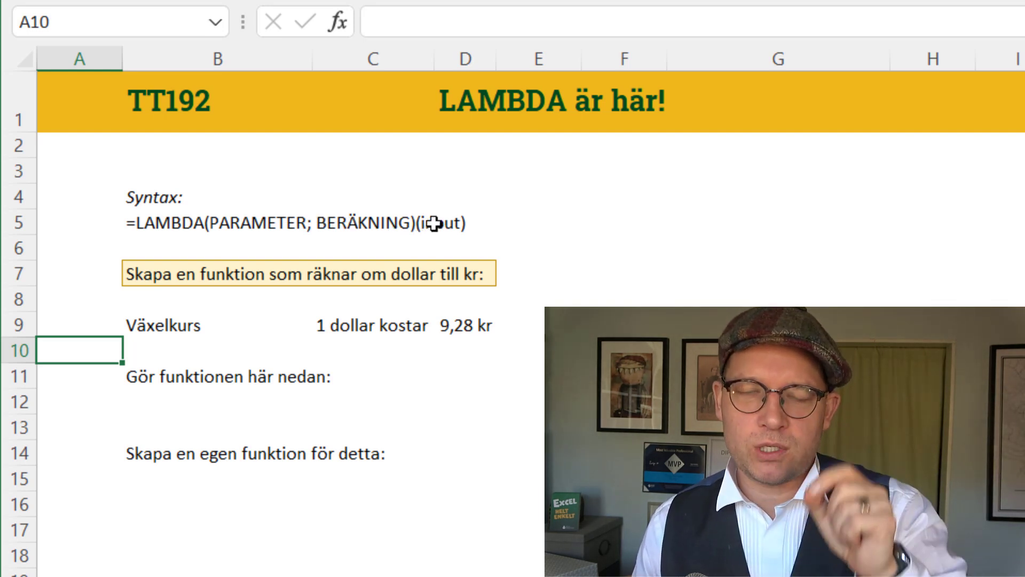
{"action": "left_click", "coordinate": [147, 395]}
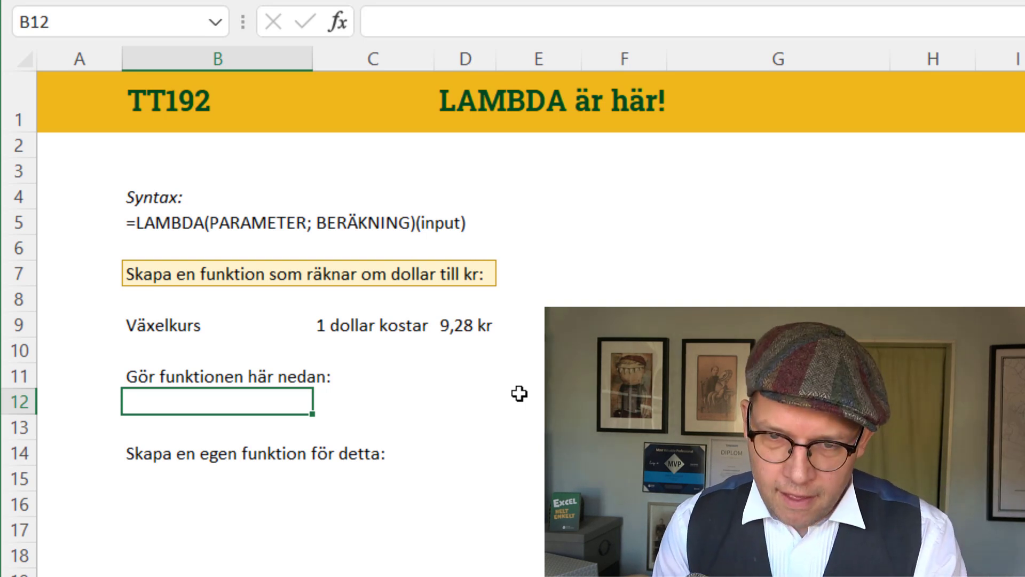
{"action": "type", "text": "=l"}
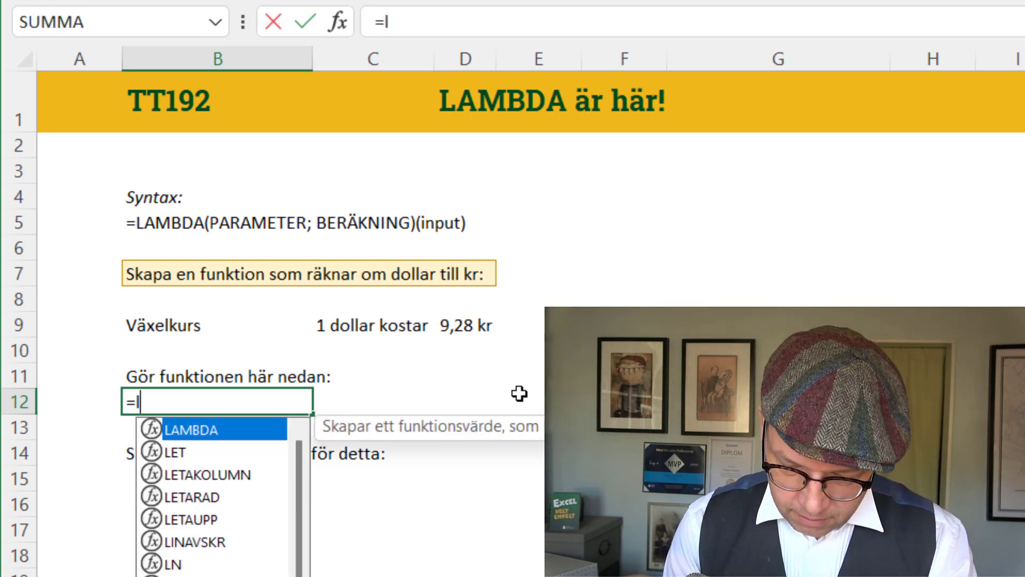
{"action": "type", "text": "ambda(x"}
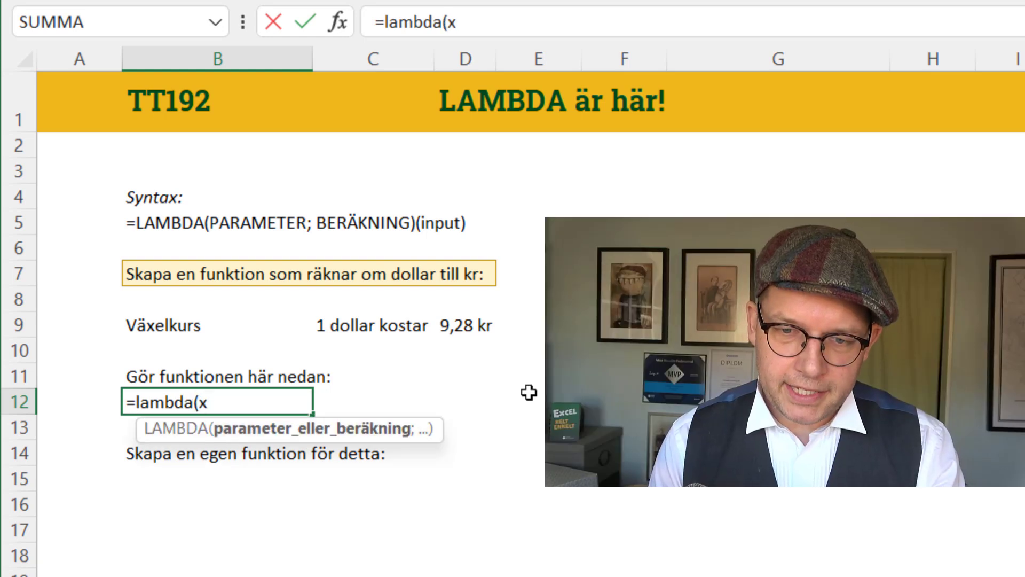
{"action": "type", "text": ";"}
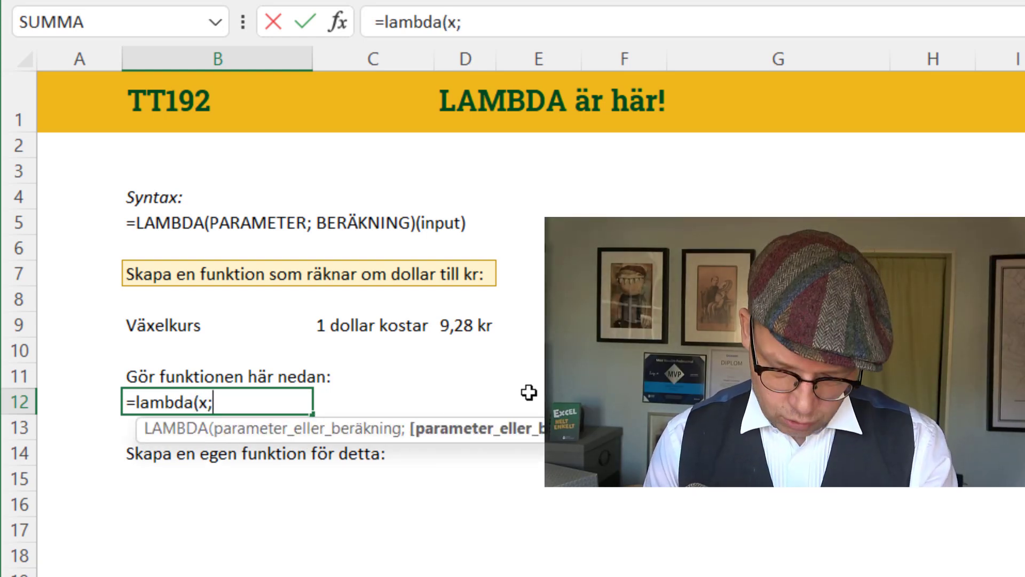
{"action": "type", "text": "x*"}
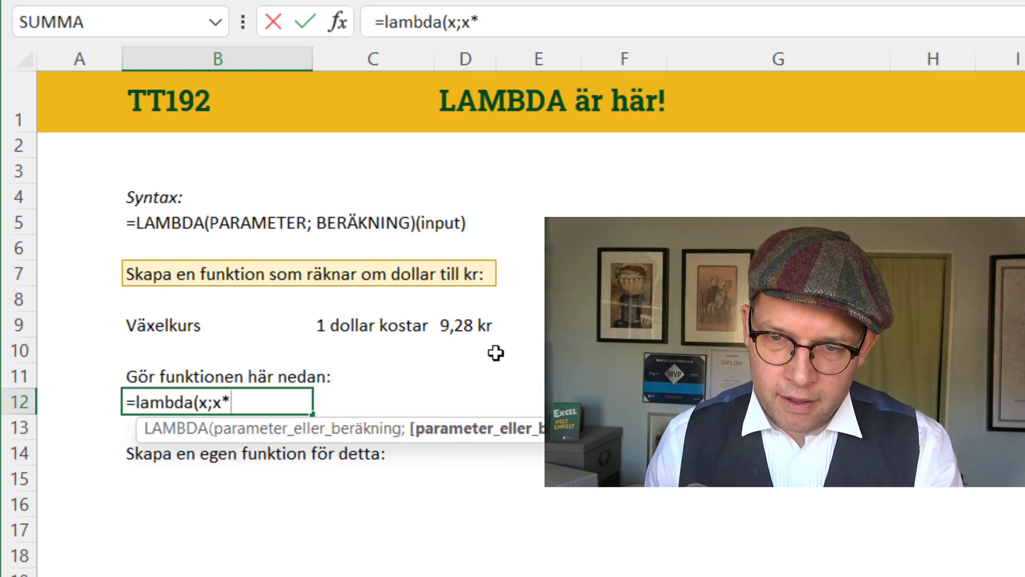
{"action": "left_click", "coordinate": [455, 333]}
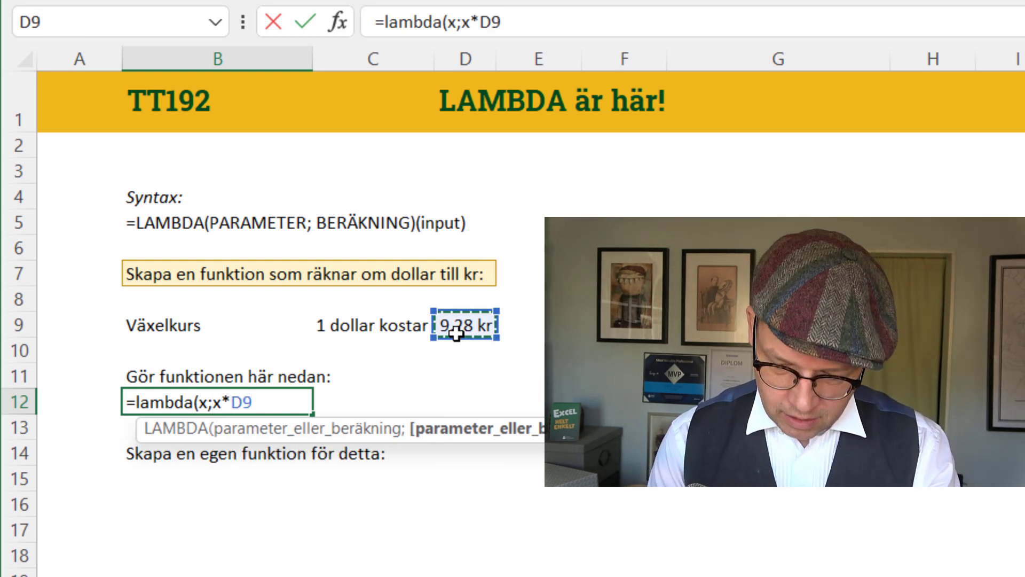
{"action": "type", "text": ")(100"}
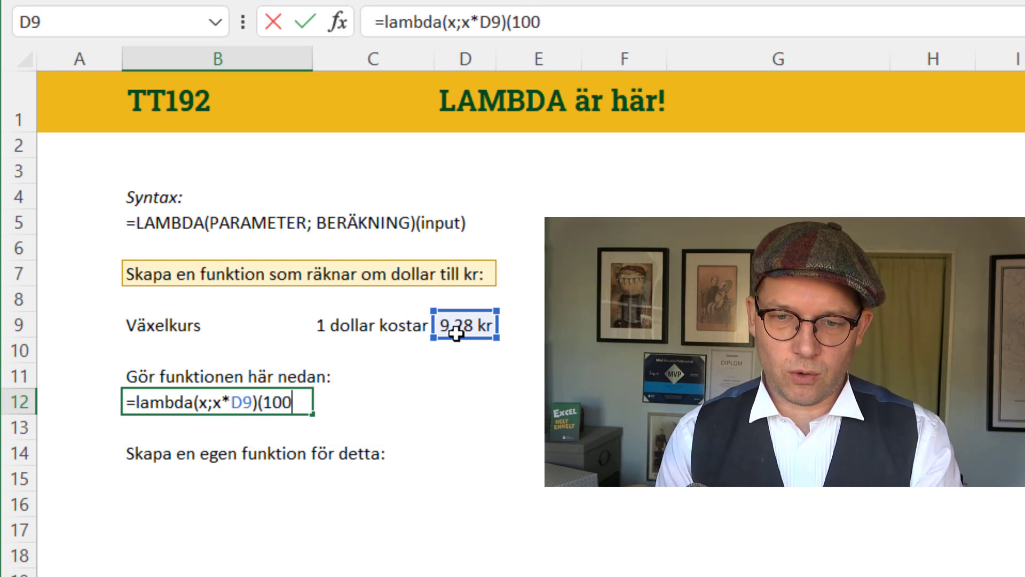
{"action": "key", "text": "Return"}
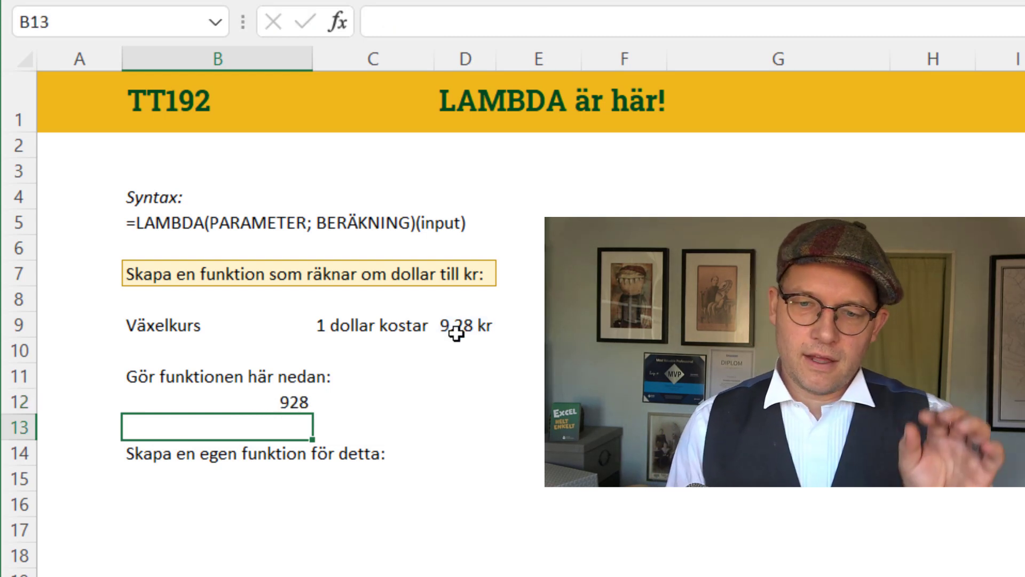
{"action": "key", "text": "Up"}
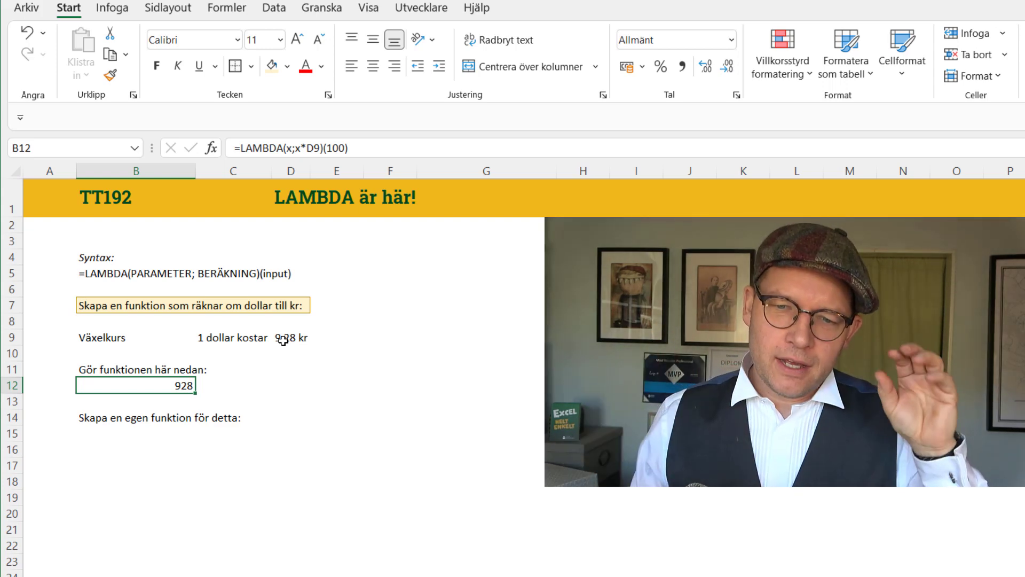
{"action": "left_click", "coordinate": [145, 433]}
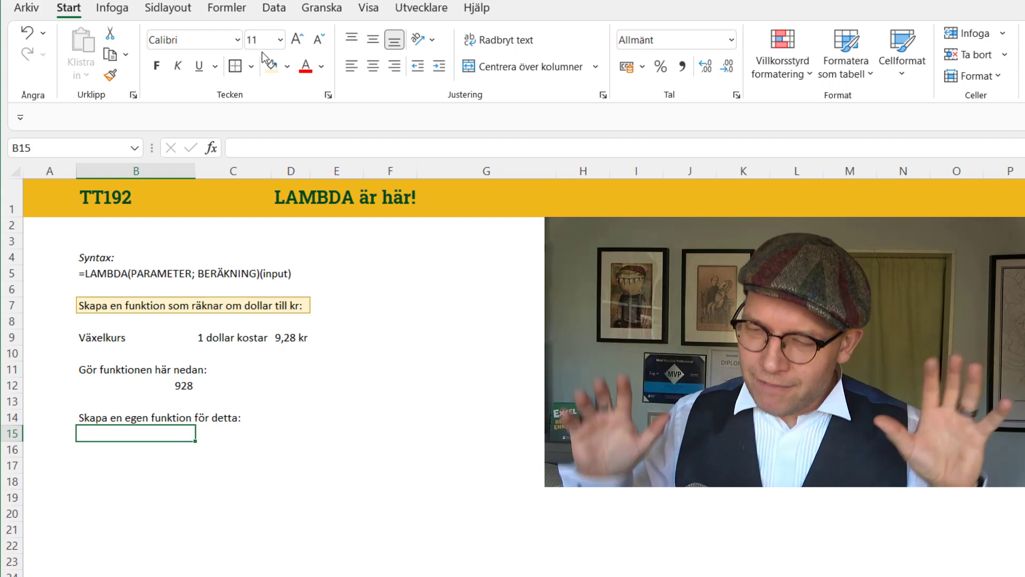
- In Name Manager, start a new name called DavidsValutaomräknare
{"action": "left_click", "coordinate": [235, 7]}
{"action": "left_click", "coordinate": [552, 48]}
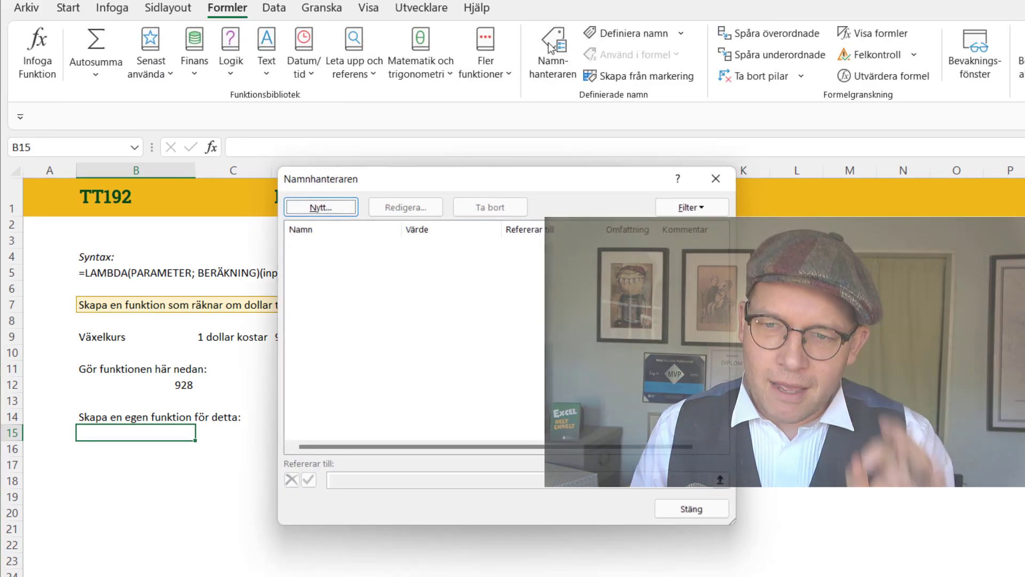
{"action": "left_click", "coordinate": [347, 209]}
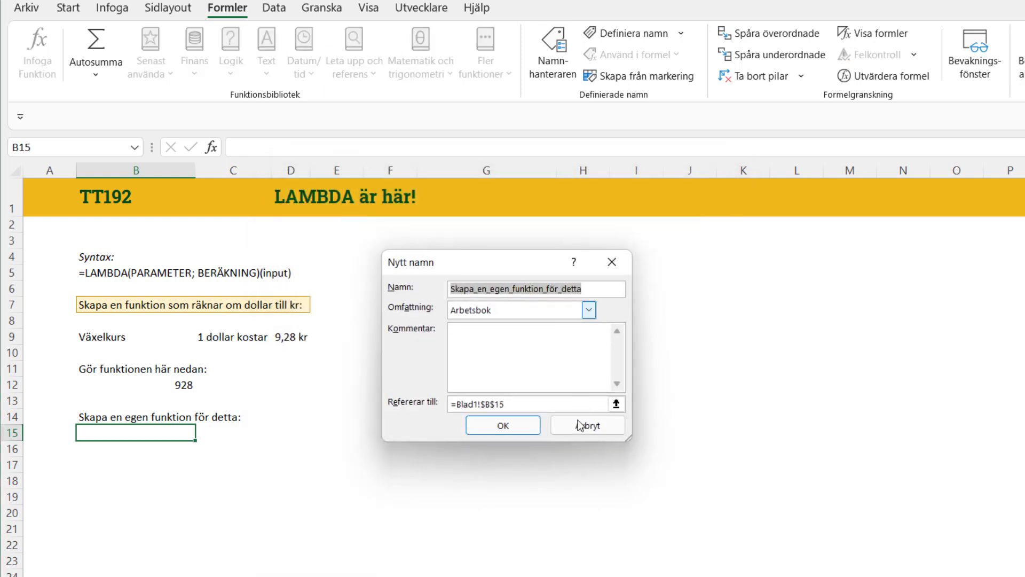
{"action": "left_click", "coordinate": [581, 427]}
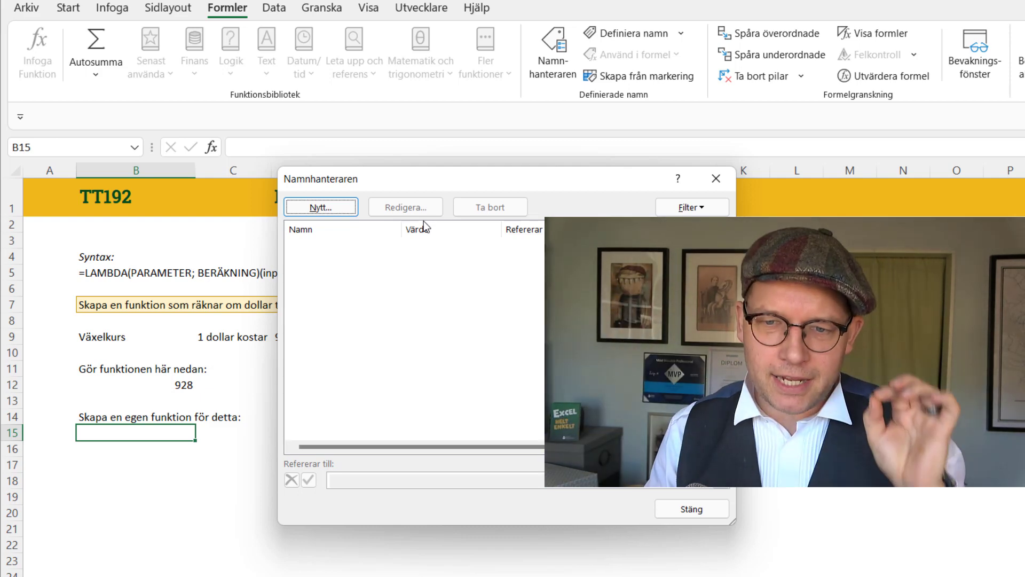
{"action": "left_click", "coordinate": [353, 206]}
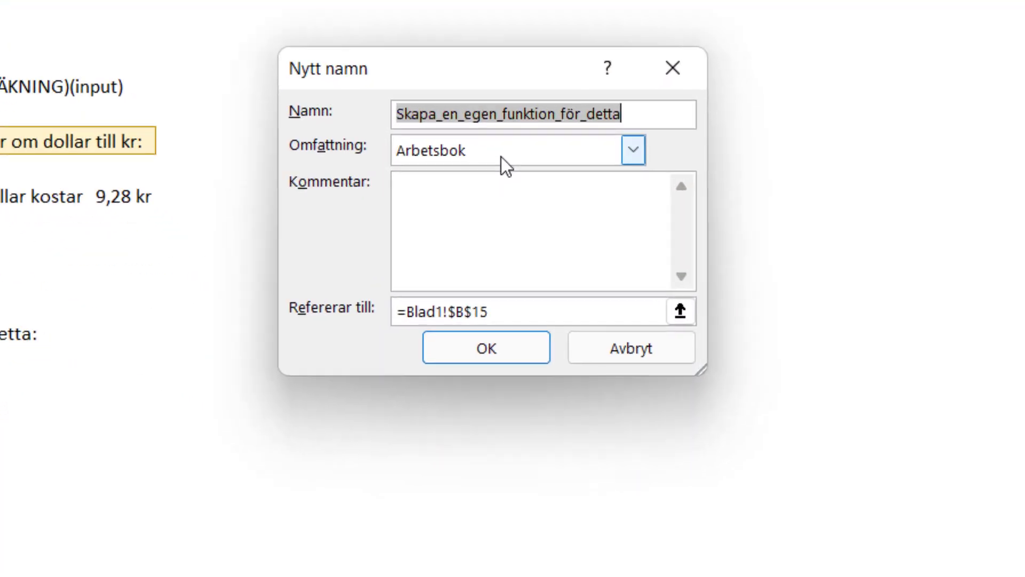
{"action": "type", "text": "Da"}
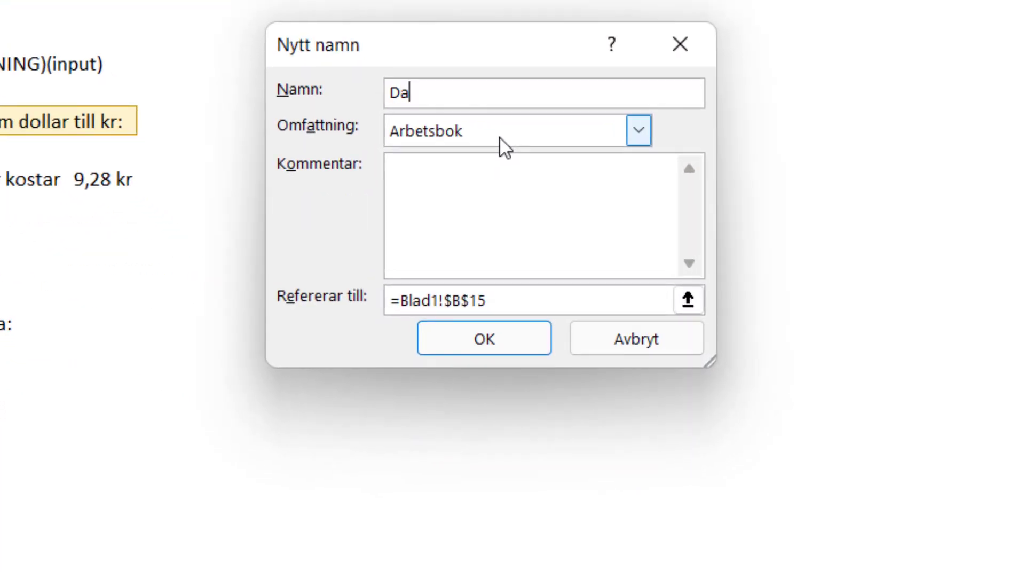
{"action": "type", "text": "vidsValutaom"}
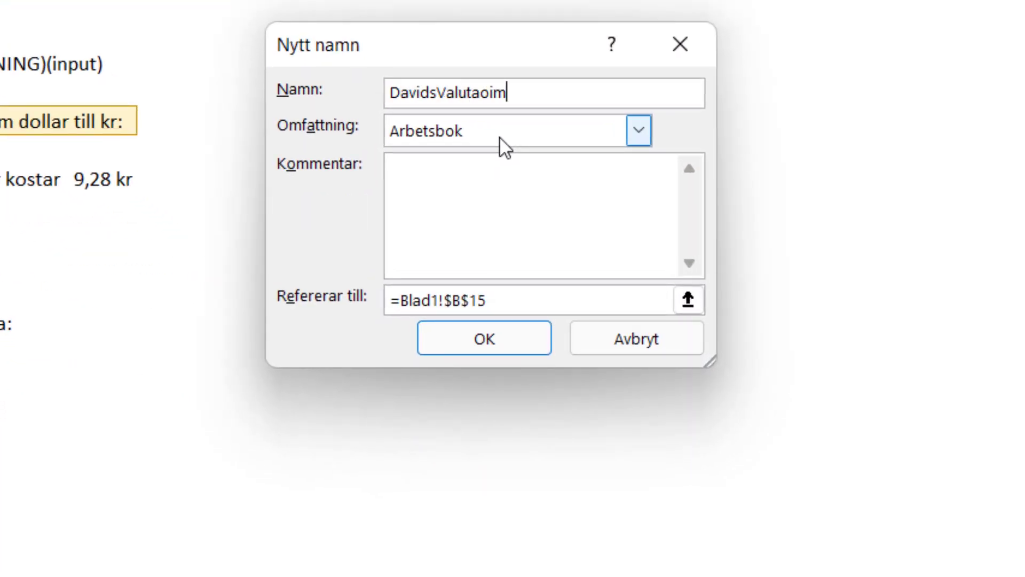
{"action": "key", "text": "BackSpace"}
{"action": "type", "text": "mräknare"}
- Give the name the comment 'Skicka in en dollars och få i SEK'
{"action": "key", "text": "Tab"}
{"action": "key", "text": "Tab"}
{"action": "type", "text": "Skicka in e"}
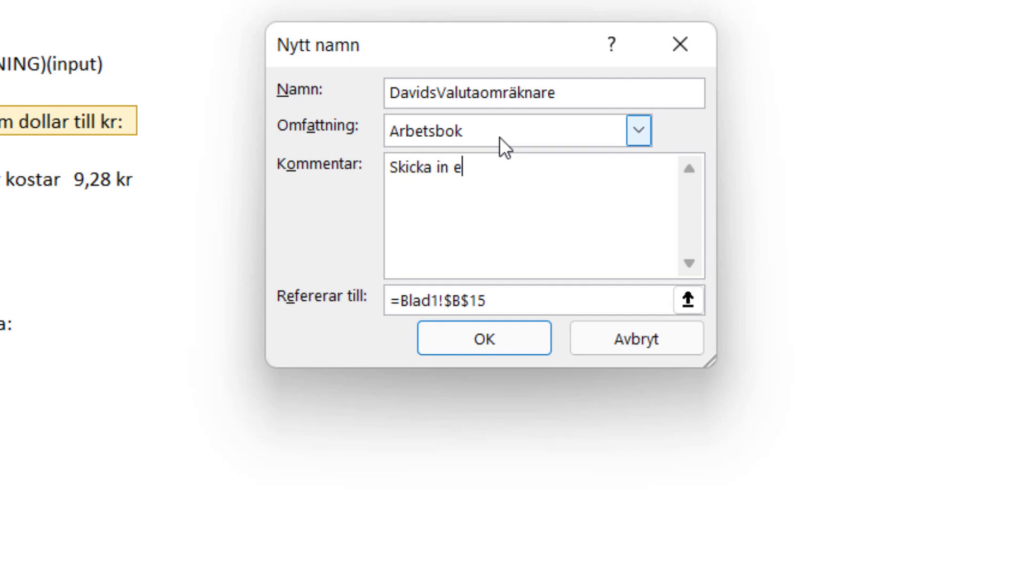
{"action": "type", "text": "n dollars och f"}
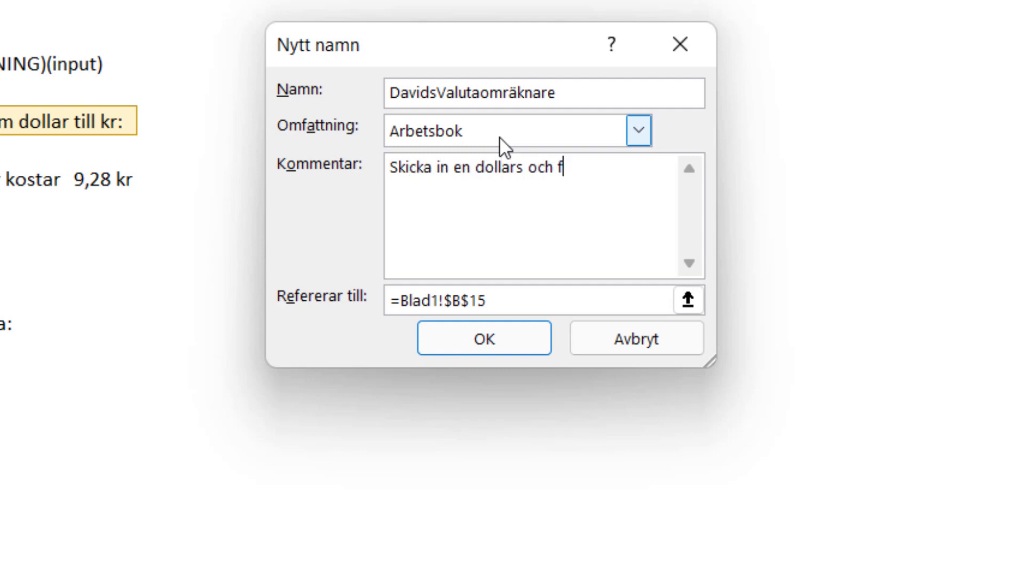
{"action": "type", "text": "å en SEK"}
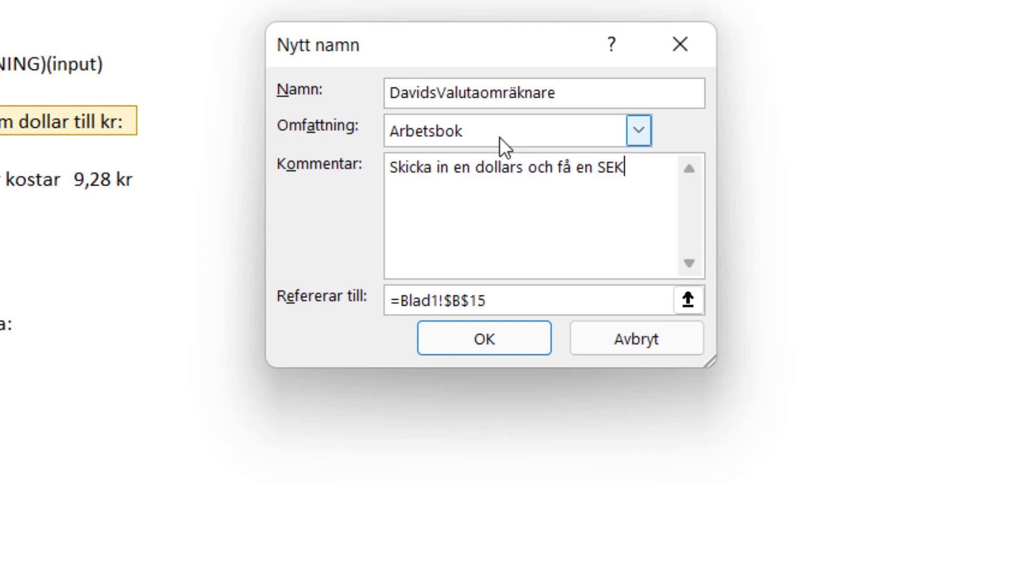
{"action": "key", "text": "Left"}
{"action": "key", "text": "Left"}
{"action": "key", "text": "Left"}
{"action": "key", "text": "ctrl+shift+Left"}
{"action": "type", "text": "i"}
- Define the name as =LAMBDA(x;x*Blad1!$D$9) and save it
{"action": "key", "text": "Tab"}
{"action": "type", "text": "=la"}
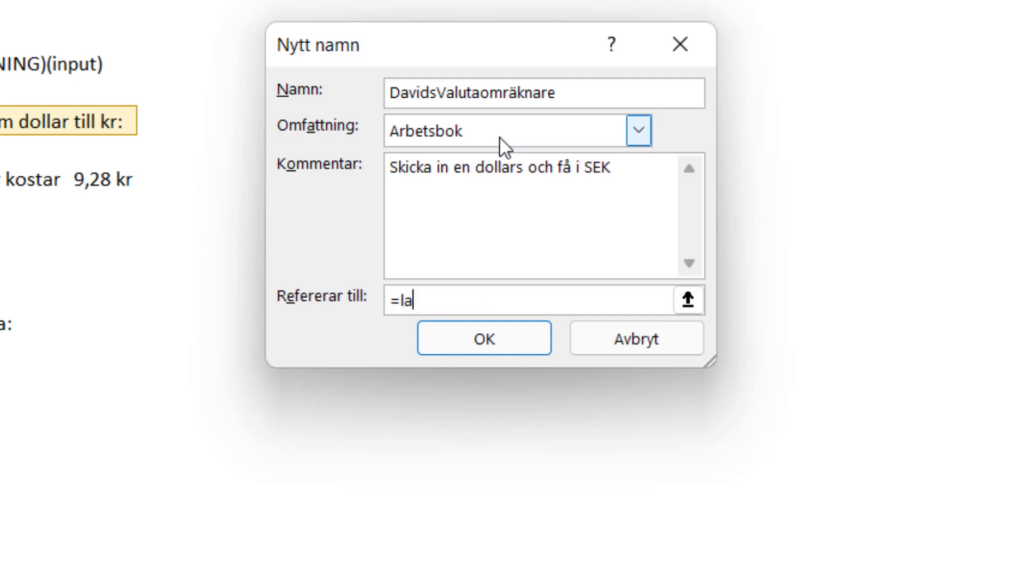
{"action": "type", "text": "mbda("}
{"action": "type", "text": "x;x*"}
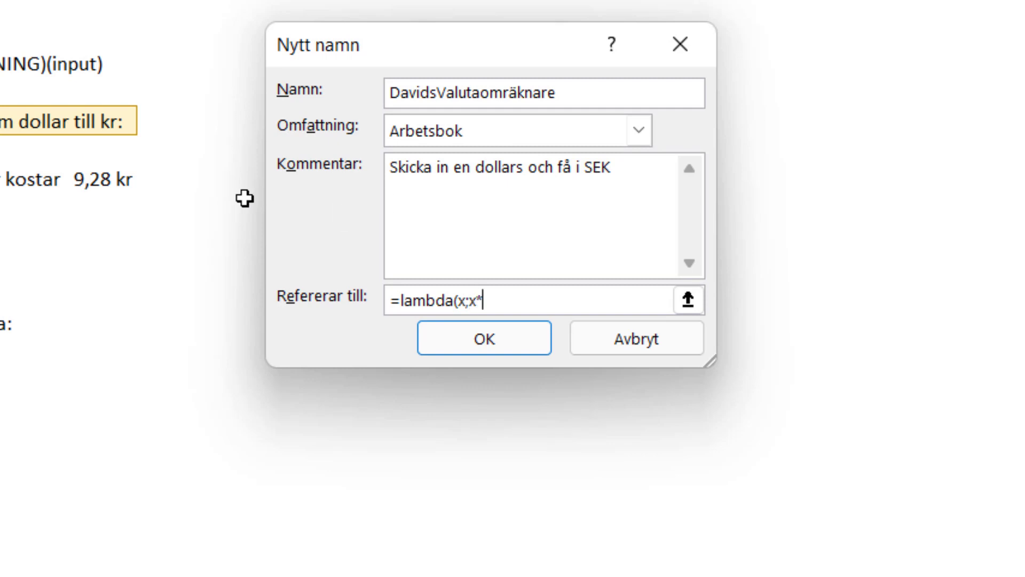
{"action": "left_click", "coordinate": [98, 176]}
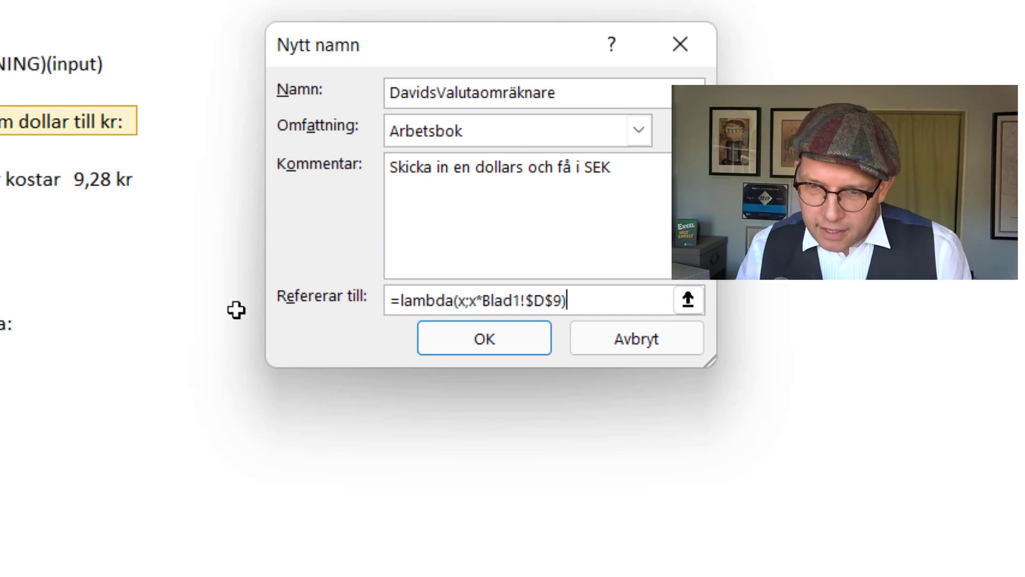
{"action": "left_click", "coordinate": [432, 341]}
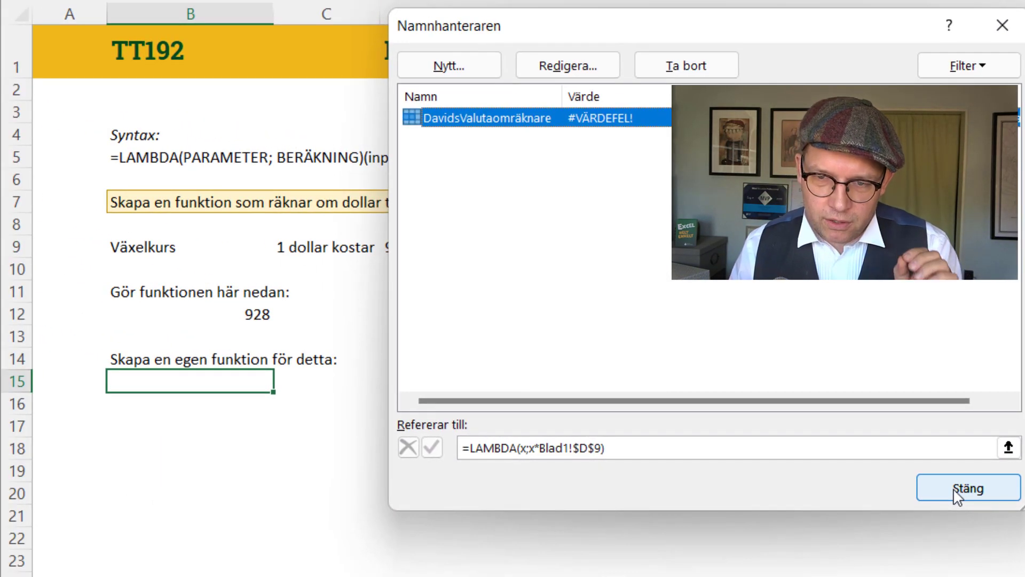
- Close Name Manager and enter a DavidsValutaomräknare formula in B15
{"action": "left_click", "coordinate": [958, 489]}
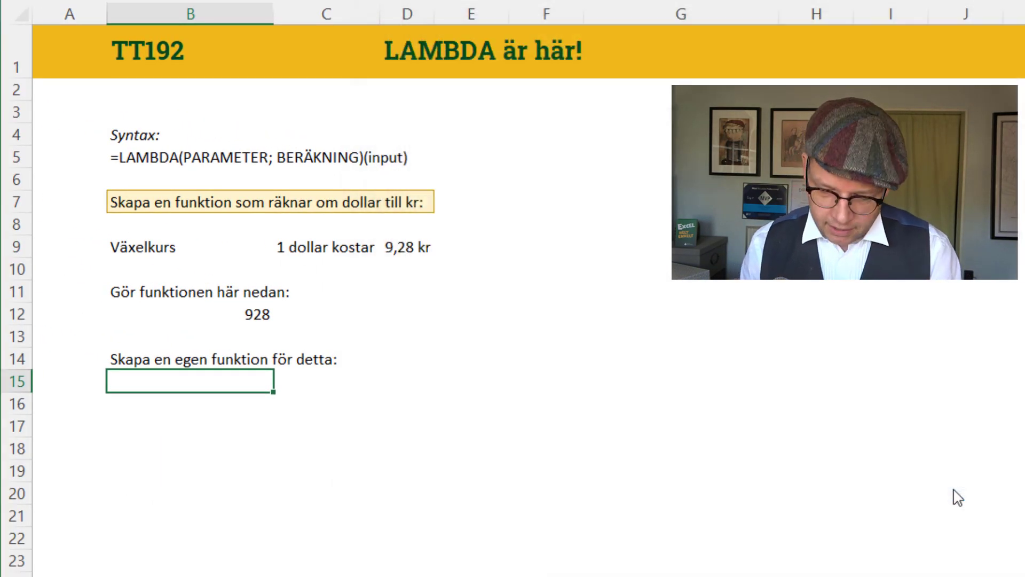
{"action": "left_click", "coordinate": [190, 381]}
{"action": "type", "text": "=Dav"}
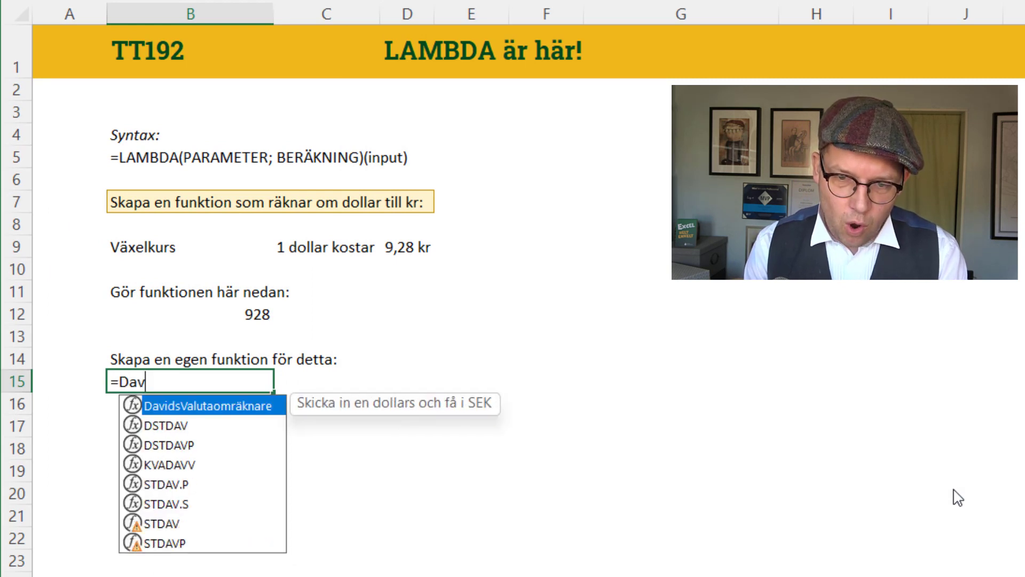
{"action": "key", "text": "Down"}
{"action": "key", "text": "Down"}
{"action": "key", "text": "Down"}
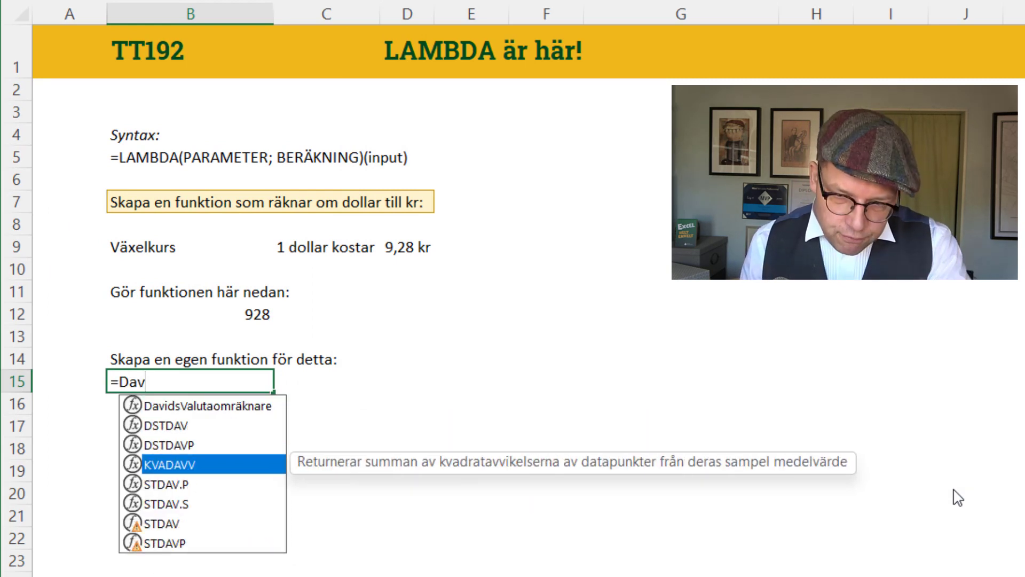
{"action": "key", "text": "Up"}
{"action": "key", "text": "Up"}
{"action": "key", "text": "Up"}
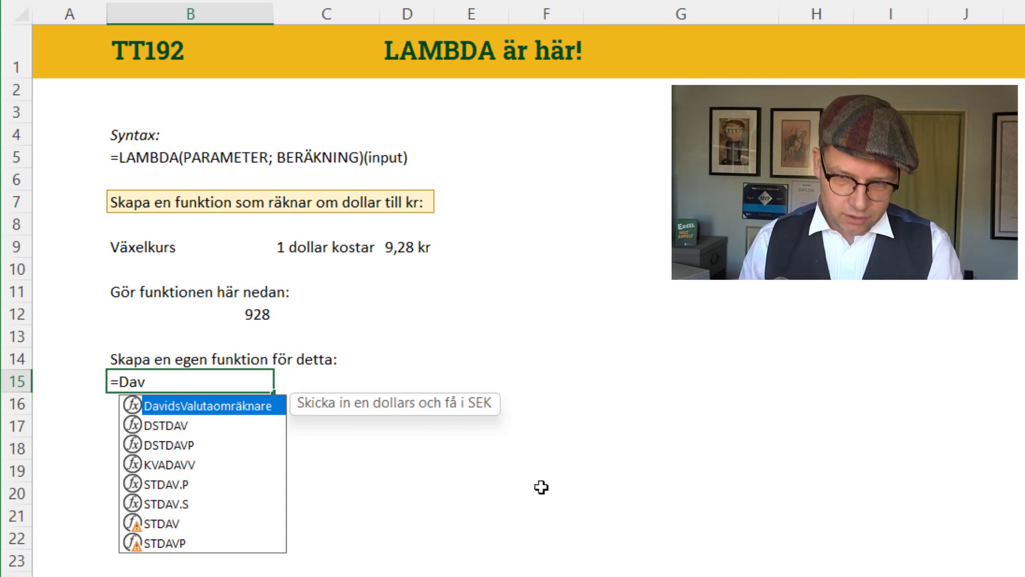
{"action": "key", "text": "Tab"}
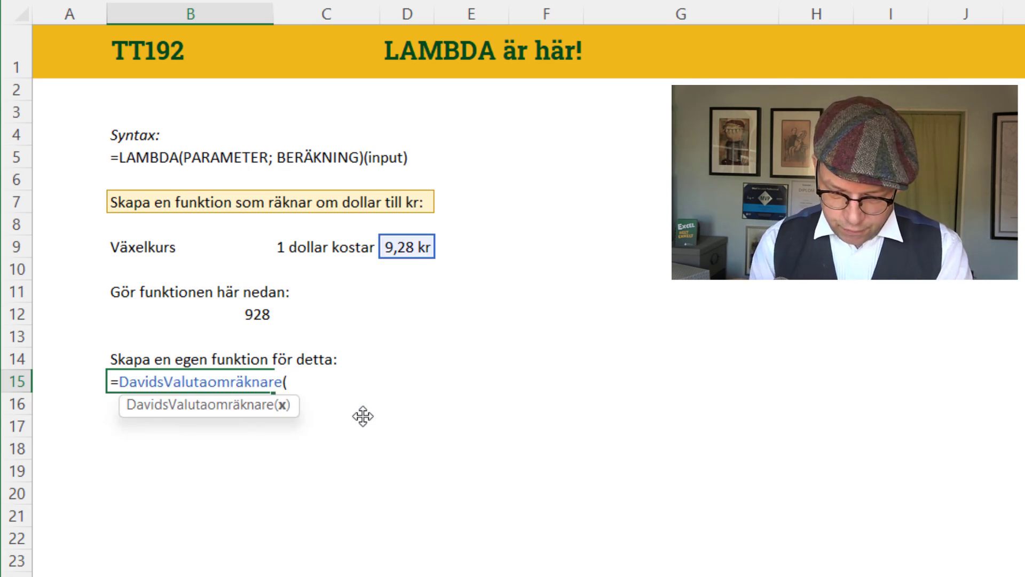
{"action": "key", "text": "Return"}
{"action": "key", "text": "Up"}
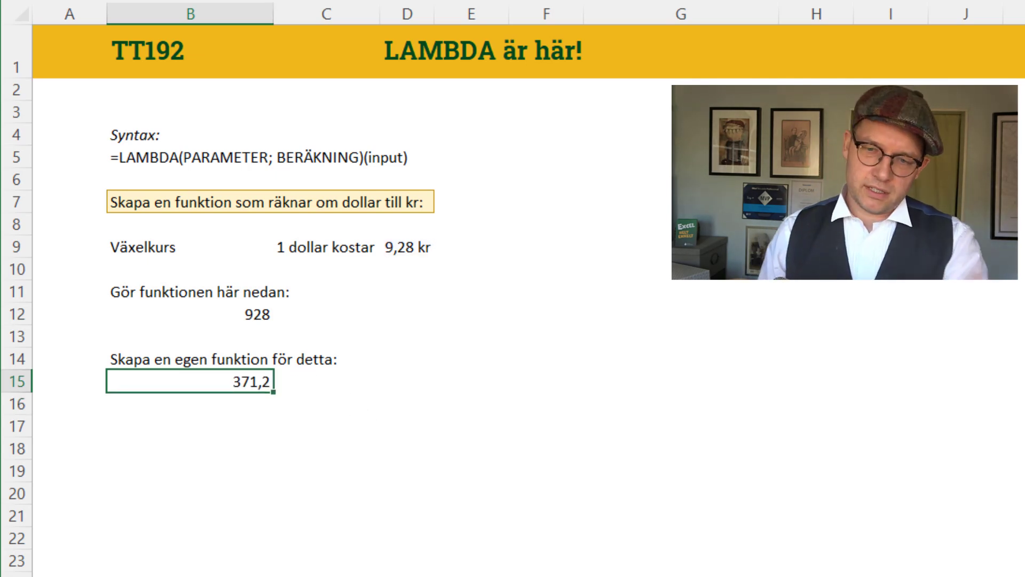
- Enter the dollar amounts 1 through 5 in B16:B20
{"action": "key", "text": "Down"}
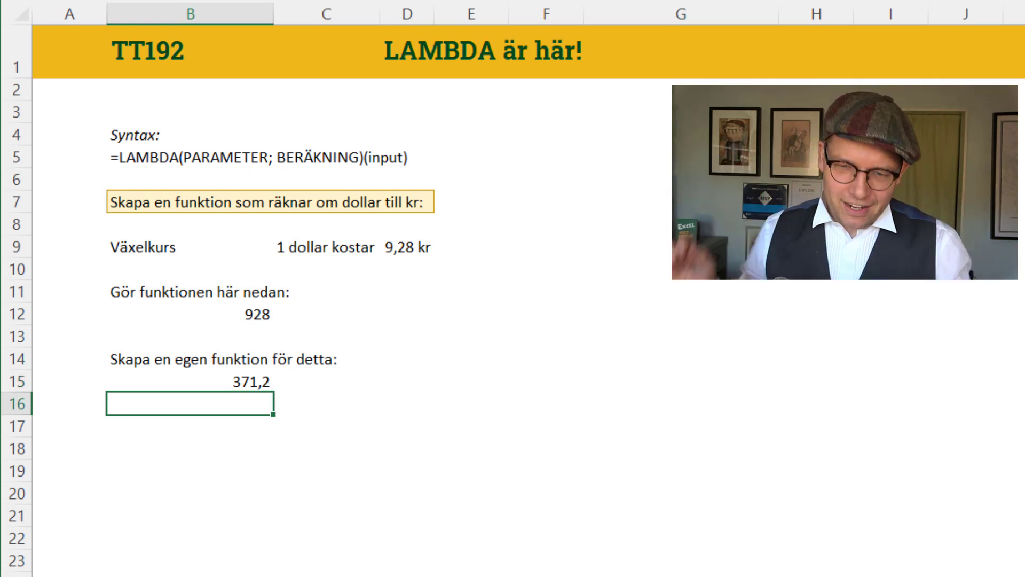
{"action": "type", "text": "1 2 3 4 5"}
{"action": "left_click", "coordinate": [189, 449]}
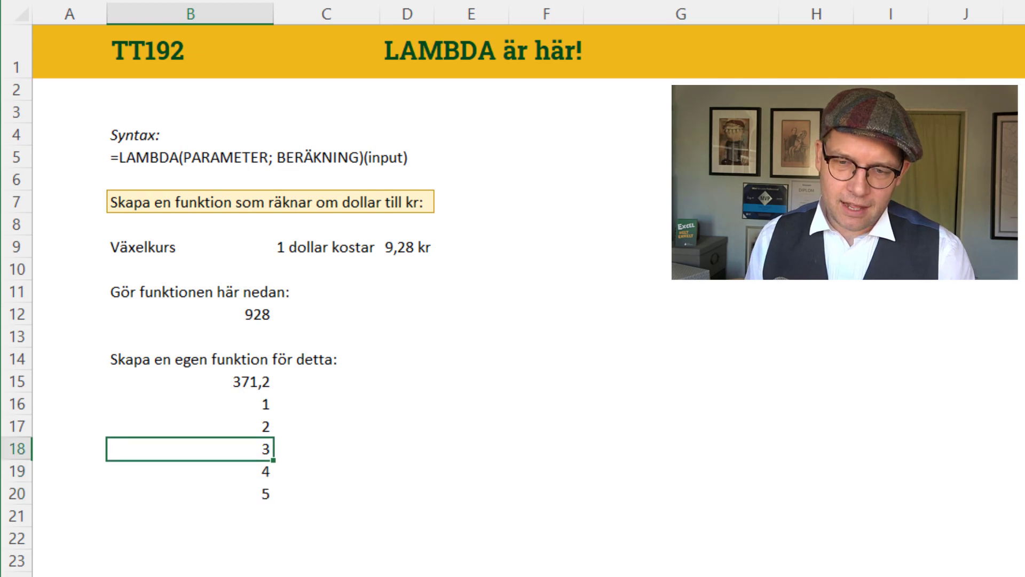
- Enter =DavidsValutaomräknare(B16) in C16 and fill it down to C20
{"action": "key", "text": "Up"}
{"action": "key", "text": "Up"}
{"action": "key", "text": "Right"}
{"action": "type", "text": "=david"}
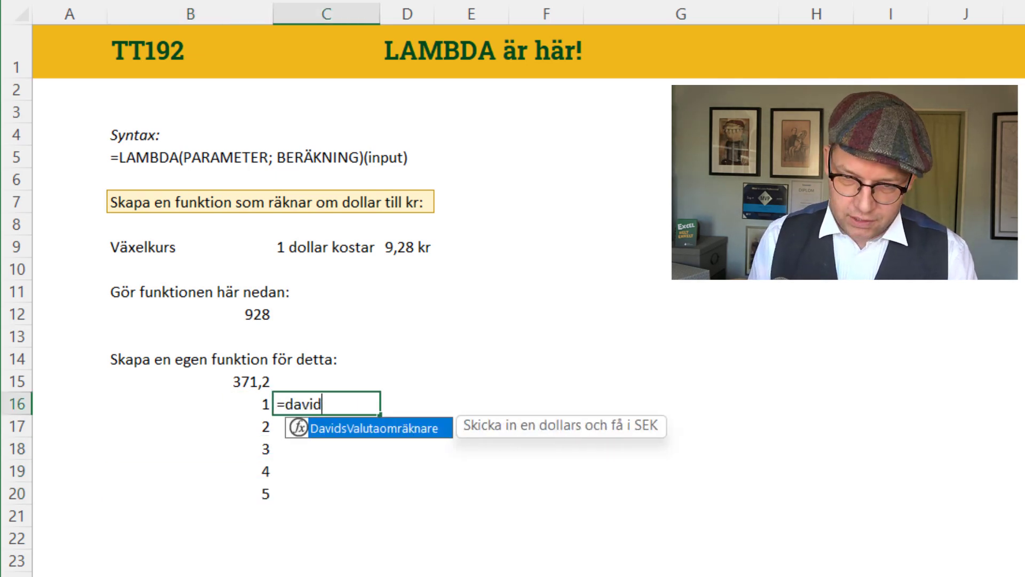
{"action": "key", "text": "Tab"}
{"action": "key", "text": "Left"}
{"action": "type", "text": ")"}
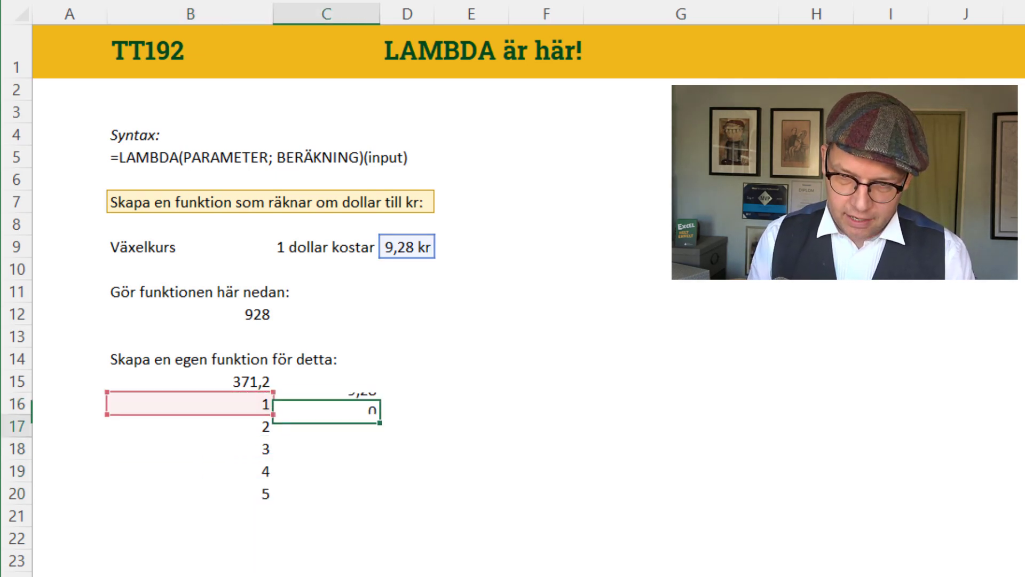
{"action": "key", "text": "ctrl+Return"}
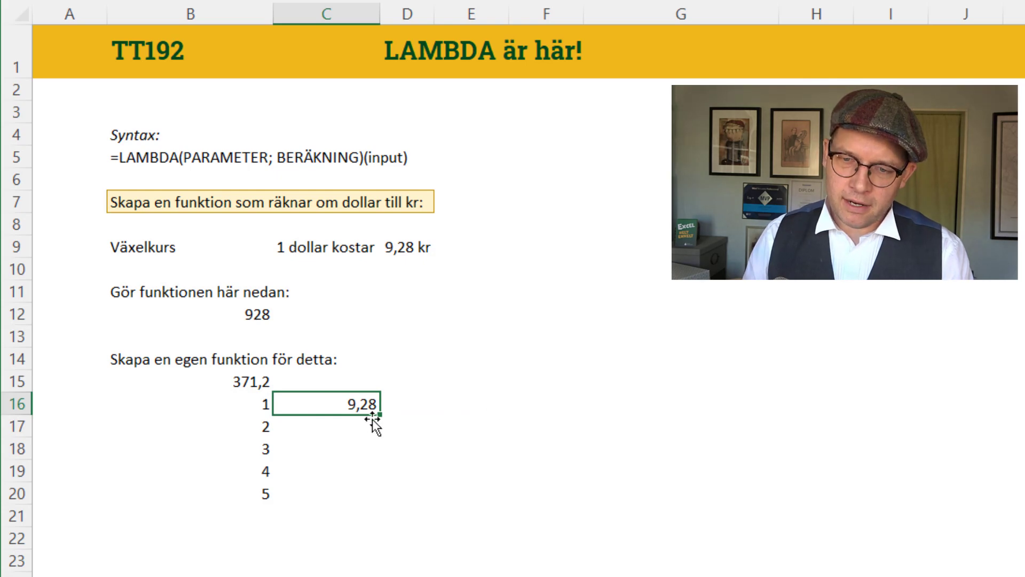
{"action": "double_click", "coordinate": [382, 419]}
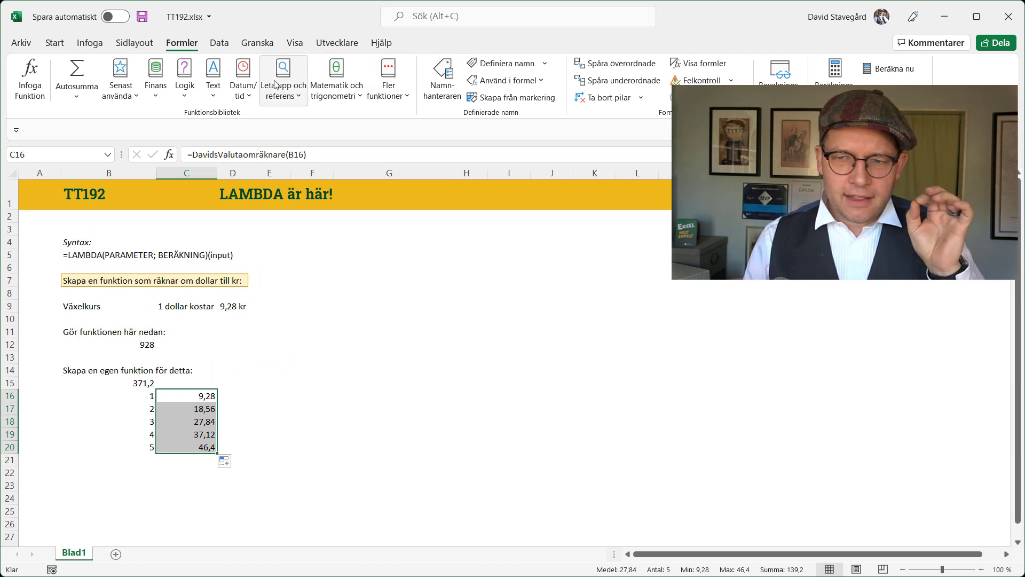
- Reopen Name Manager and inspect DavidsValutaomräknare's =LAMBDA(x;x*Blad1!$D$9) definition
{"action": "left_click", "coordinate": [431, 80]}
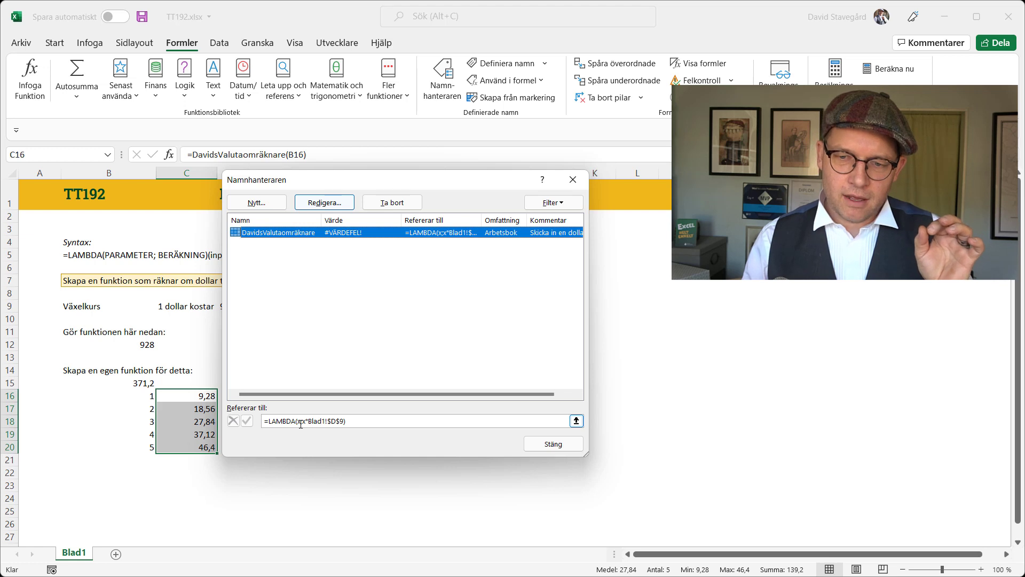
{"action": "left_click", "coordinate": [327, 422]}
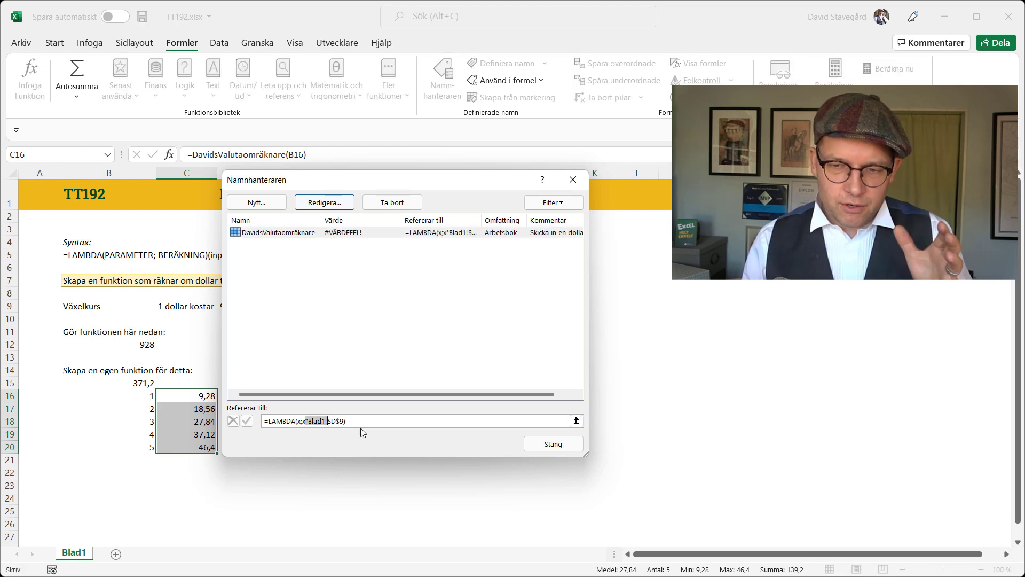